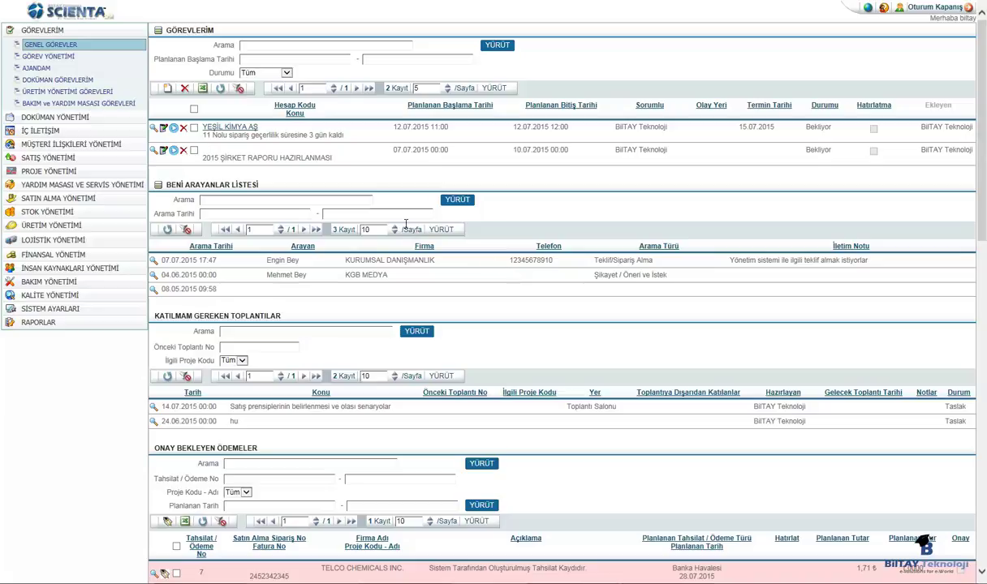
Start a new project record from the active project list (Aktif Proje Listesi) in project management
left_click(81, 171)
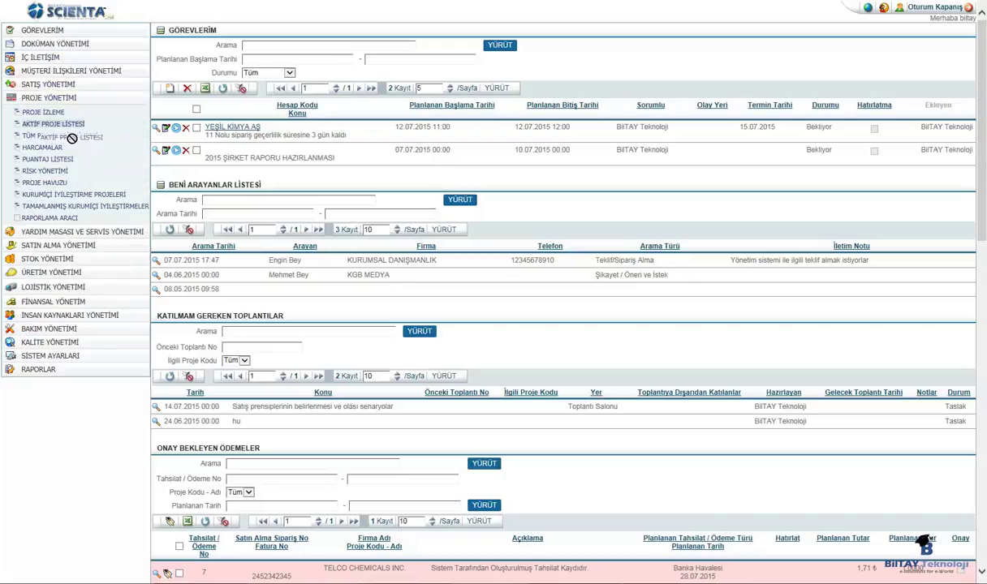
left_click(77, 143)
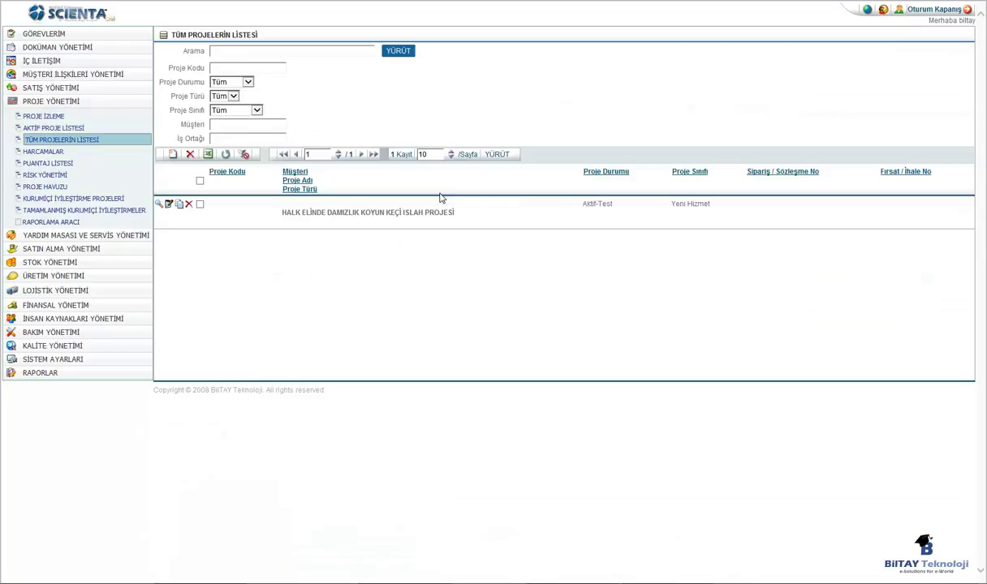
left_click(71, 128)
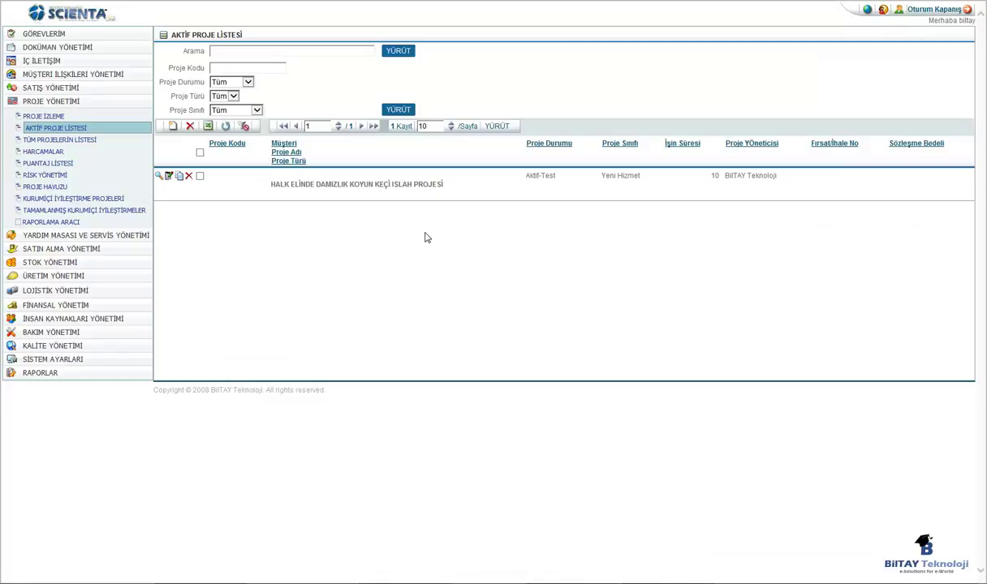
left_click(173, 128)
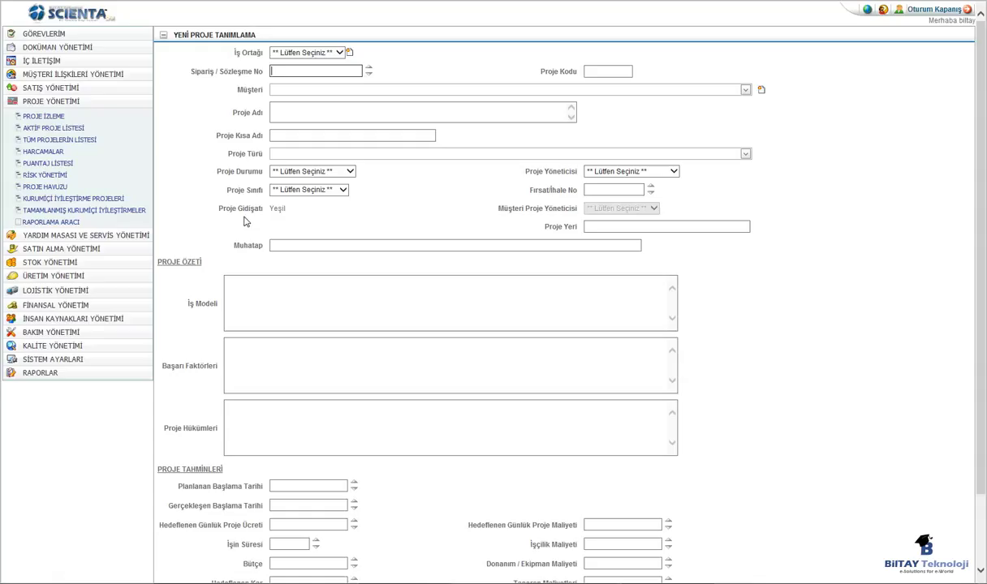
Set the new project's code to 2015-GNC and choose GENCER MUTFAK TASARIM as the customer (Müşteri)
left_click(293, 71)
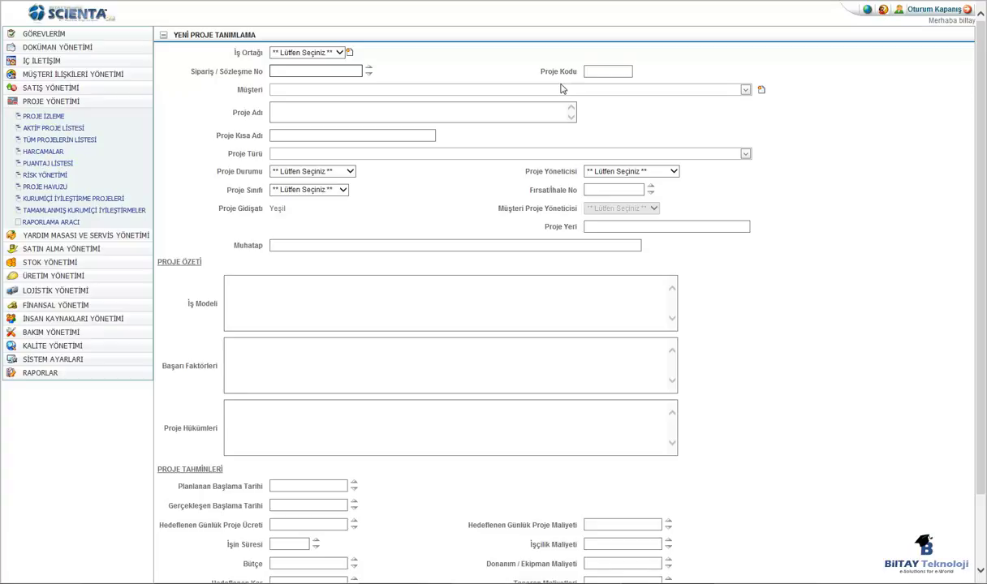
left_click(597, 70)
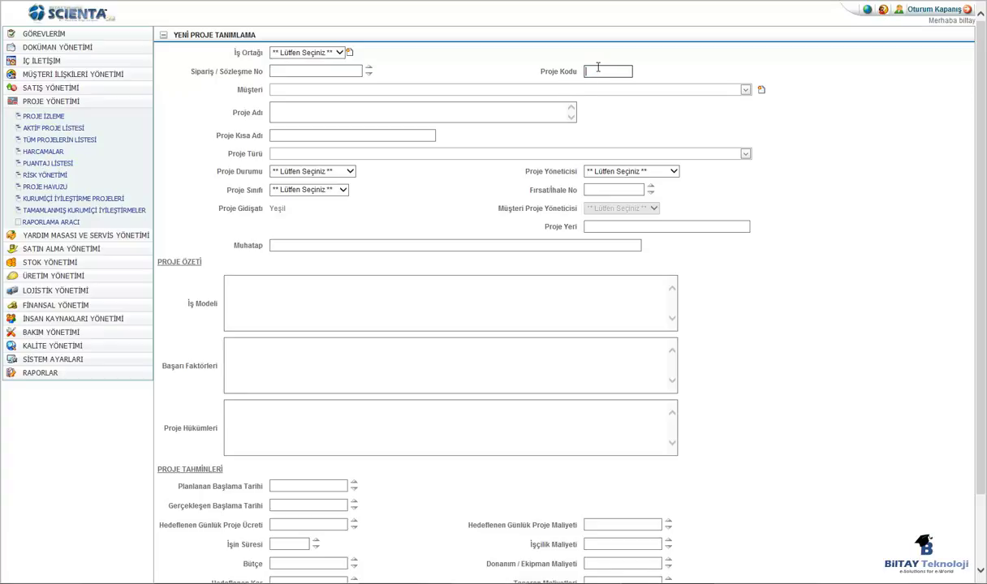
type("2015-GNC")
left_click(721, 94)
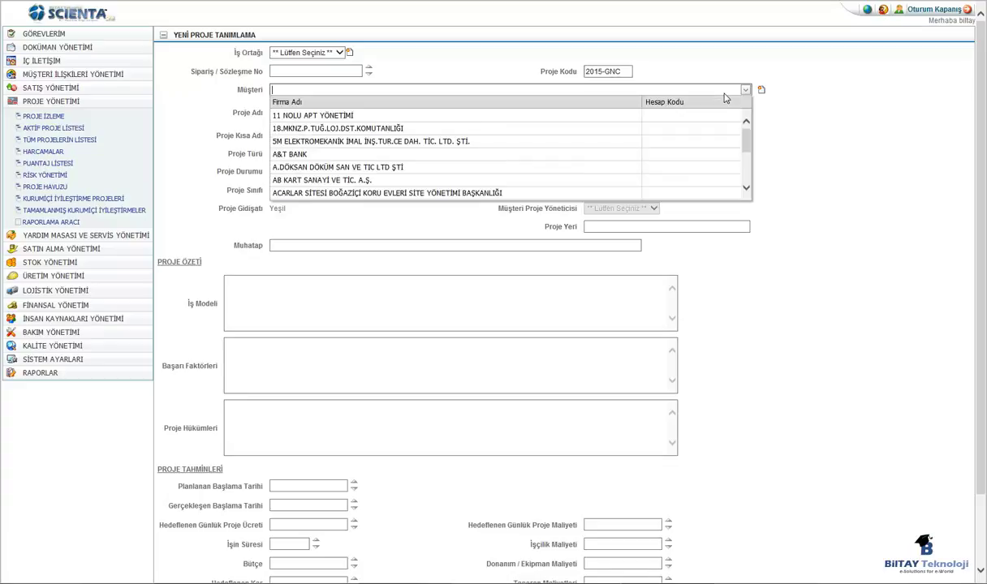
type("gENCER")
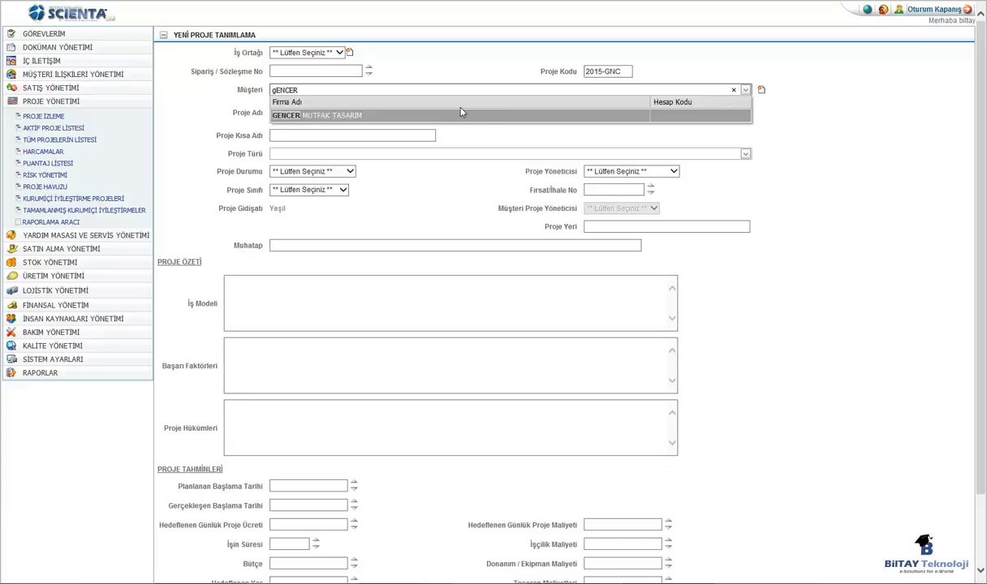
left_click(442, 114)
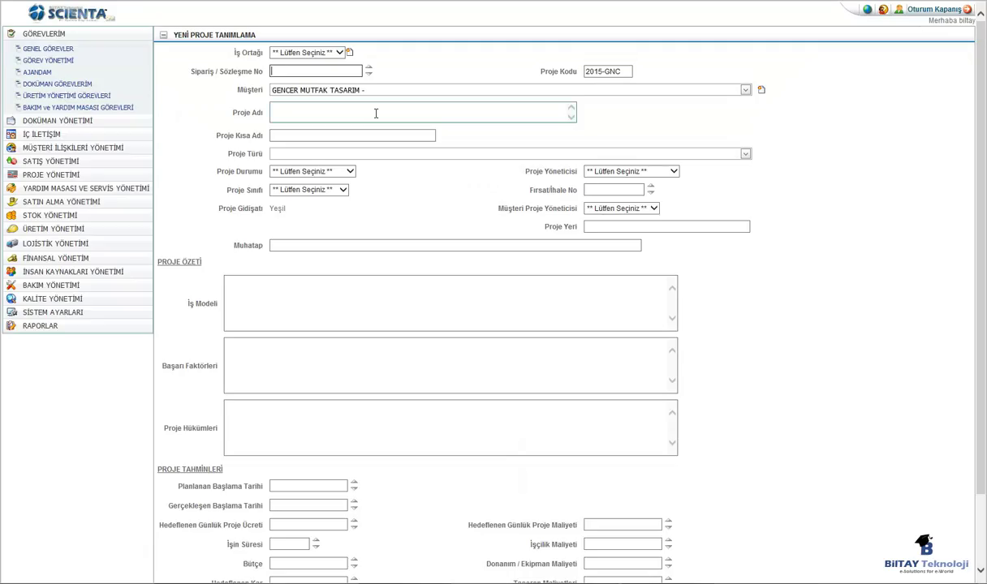
Enter "Gencer Mutfak tasarım erp projesi" as the project name and "Gencer mutfak tasarım erp projesi" as the short name
left_click(376, 113)
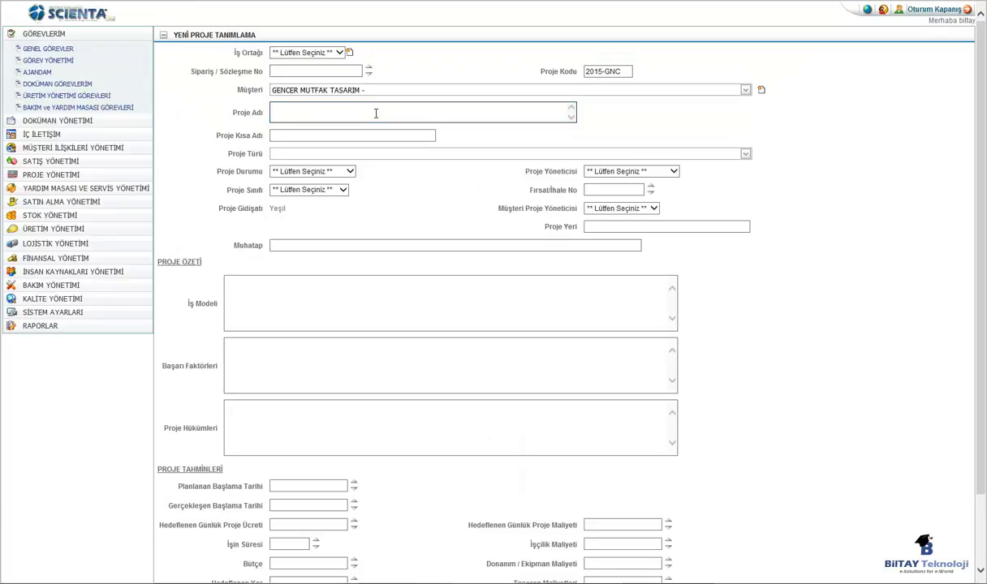
type("g")
key("BackSpace")
type("Gencer Mutfak tasarım erp projesi")
left_click(331, 133)
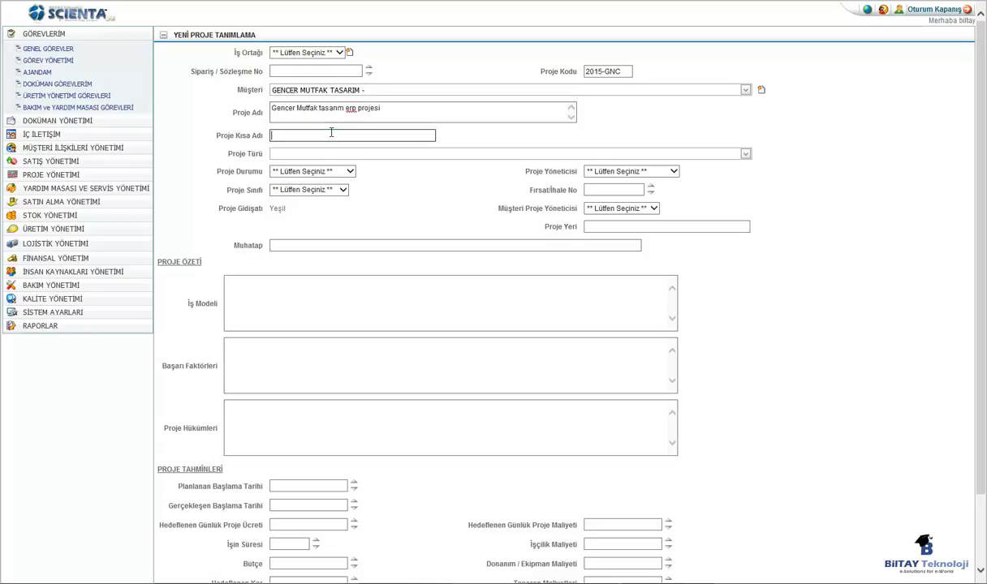
type("Gencer mutfak tasarım erp projesi")
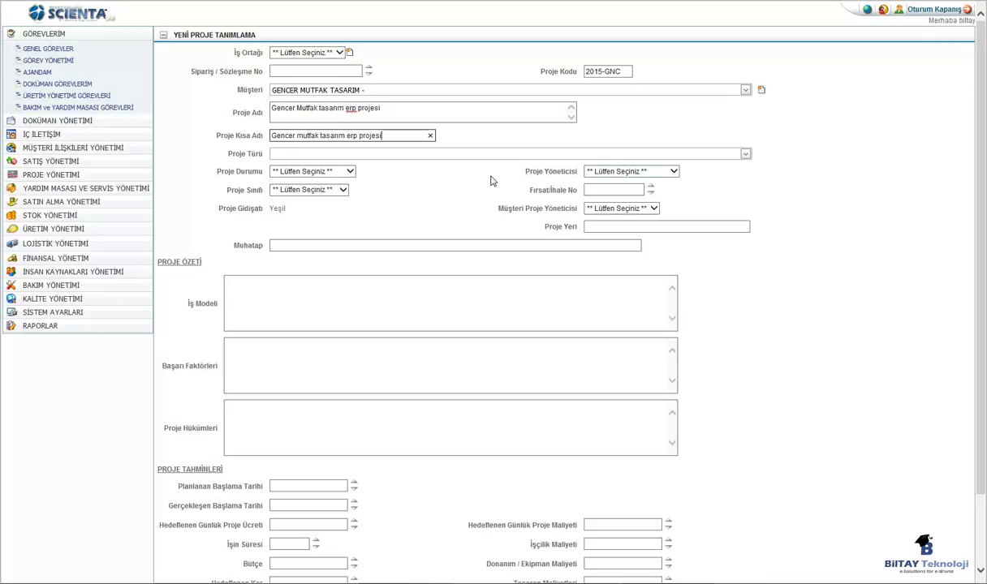
Set the project status (Proje Durumu) to Aktif-Üretim and the project class (Proje Sınıfı) to Yeni Hizmet
left_click(318, 172)
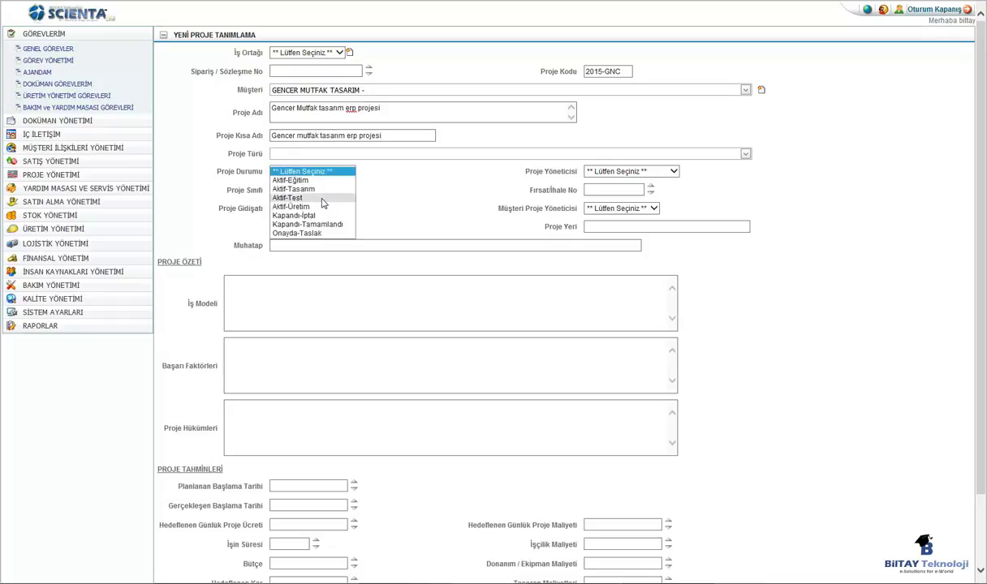
left_click(319, 206)
left_click(399, 202)
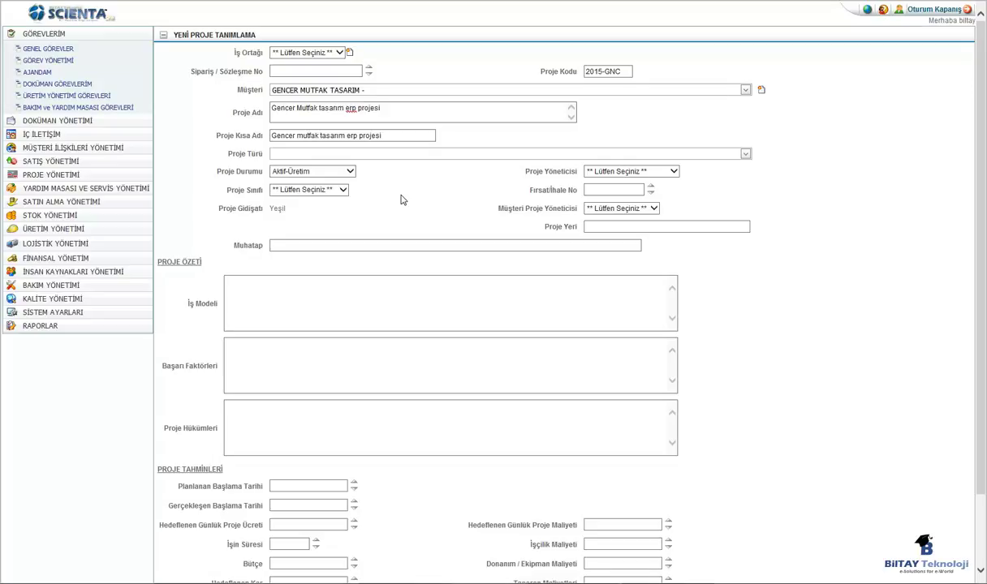
left_click(334, 190)
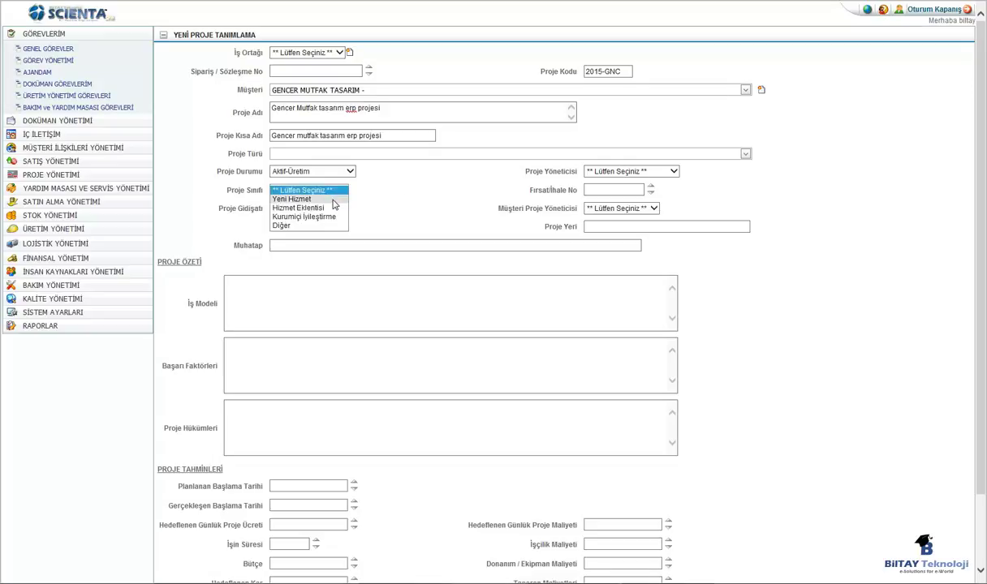
left_click(305, 201)
left_click(398, 202)
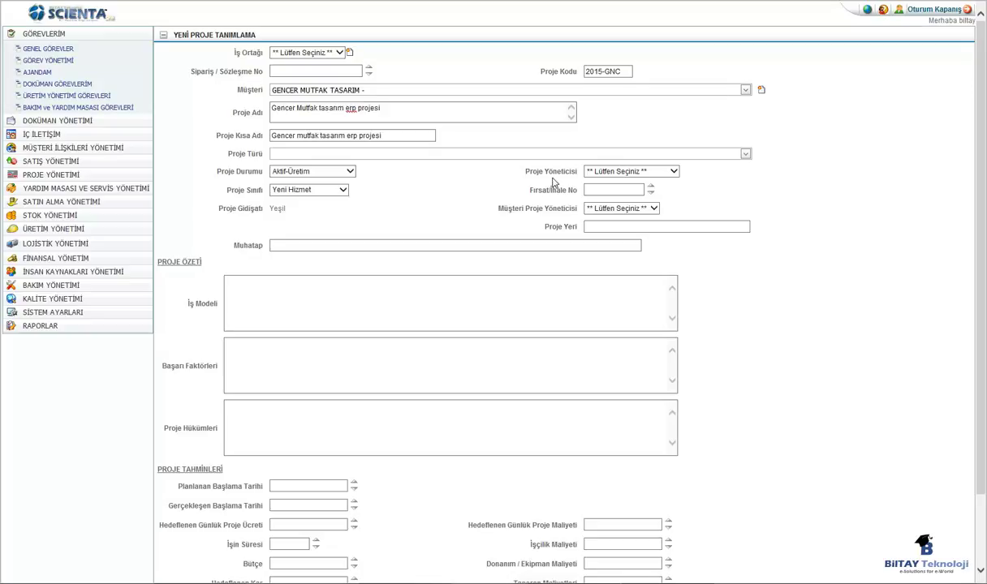
Assign BilTAY Teknoloji as project manager and choose the customer's contact person as the customer project manager
left_click(640, 170)
left_click(575, 171)
left_click(621, 209)
left_click(605, 216)
left_click(528, 228)
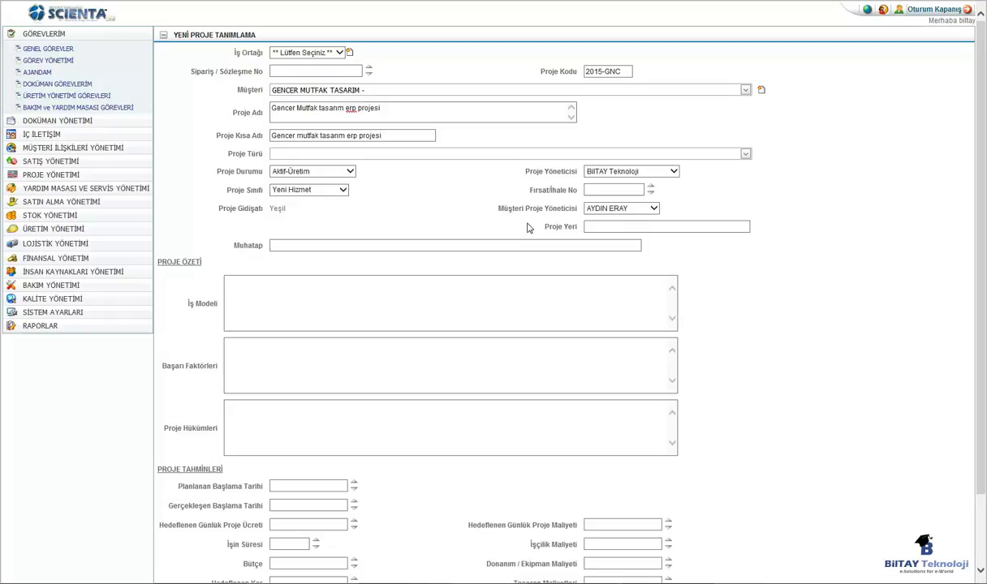
Enter "Müşteri çalışma alanı" as the project location (Proje Yeri)
left_click(607, 228)
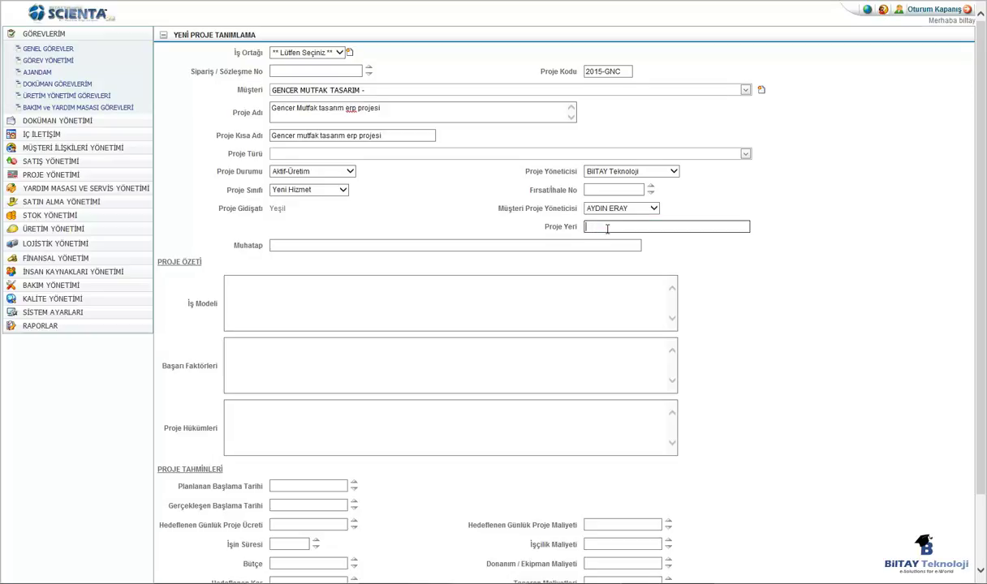
type("Müşteri g")
type("alışma alanı")
left_click(417, 244)
left_click(417, 244)
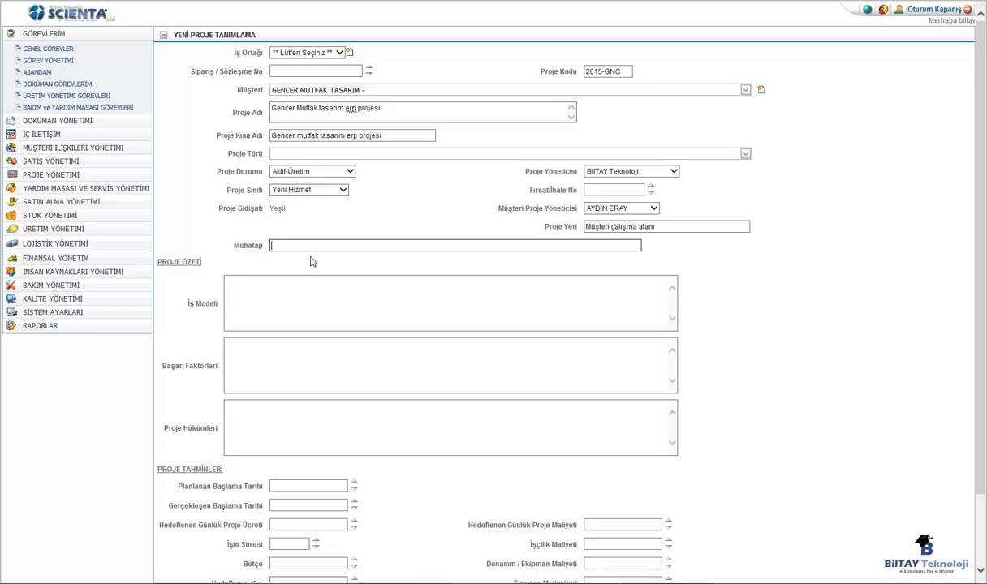
Set the planned start date (Planlanan Başlama Tarihi) to 20.08.2015 and save the new project
left_click(278, 282)
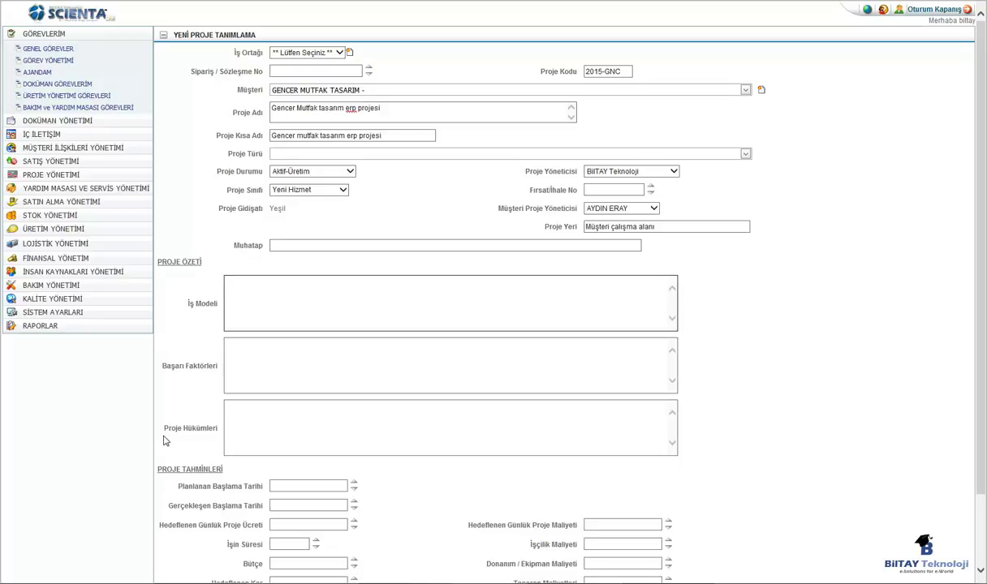
left_click(237, 418)
scroll(239, 424, "down", 2)
left_click(296, 401)
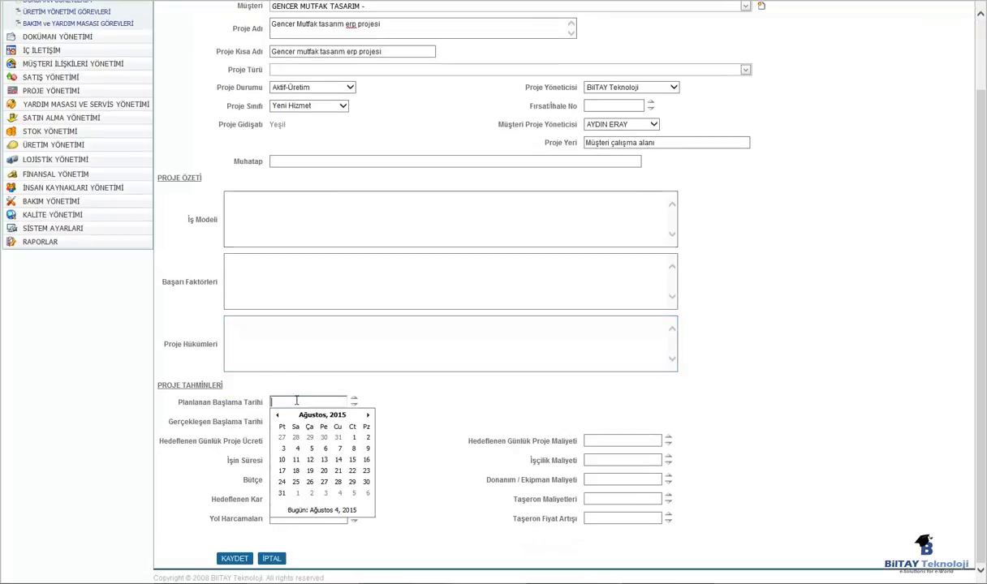
left_click(323, 471)
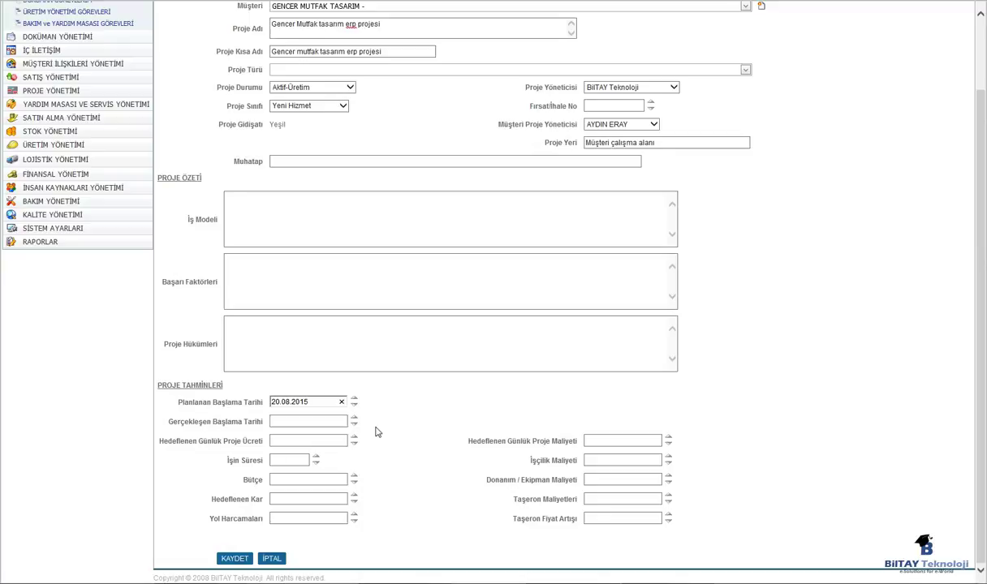
left_click(234, 558)
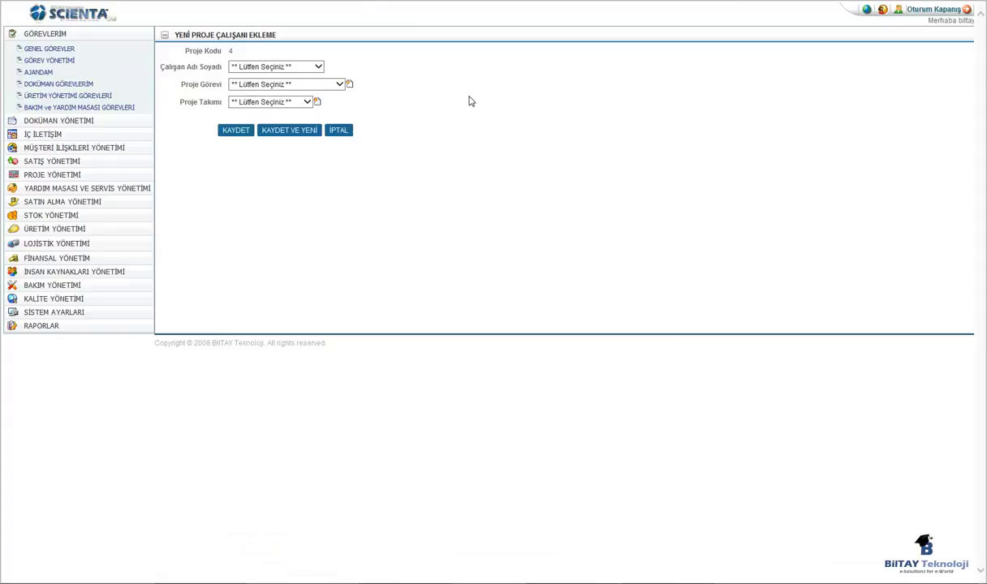
Add BilTAY Teknoloji to the project as ERP Proje Sorumlusu in ERP Proje Takımı, saving and starting another employee entry
left_click(316, 67)
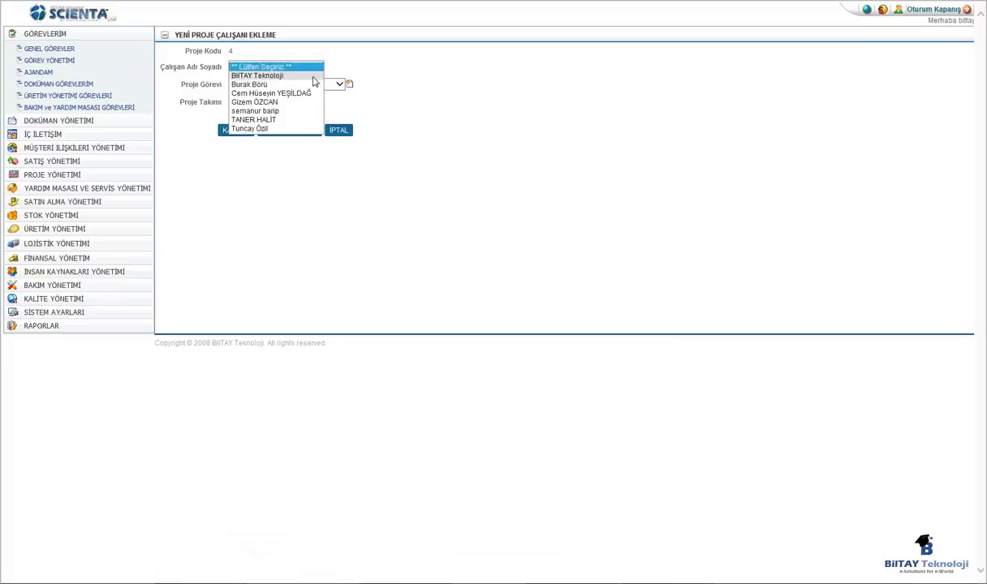
left_click(296, 74)
left_click(468, 103)
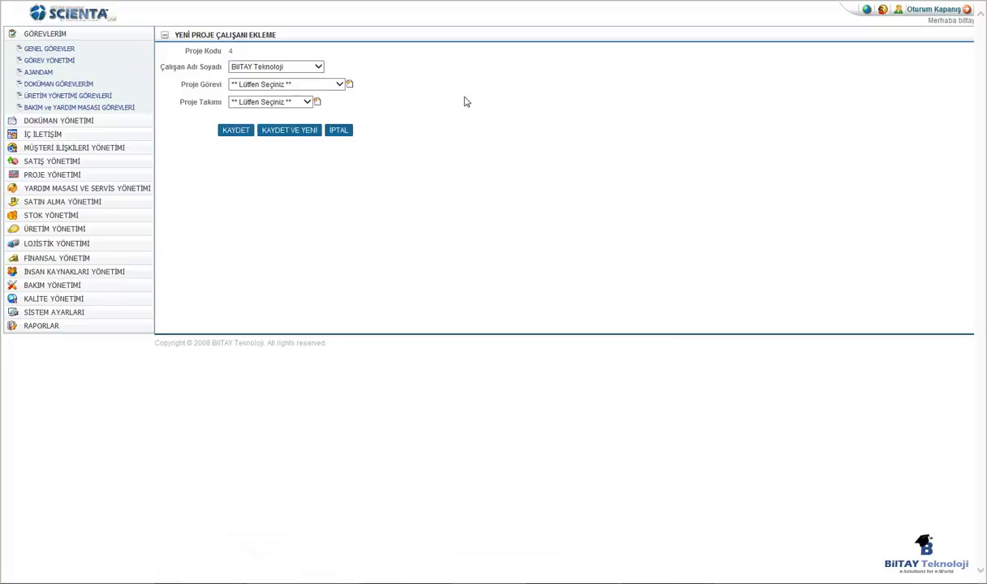
left_click(340, 85)
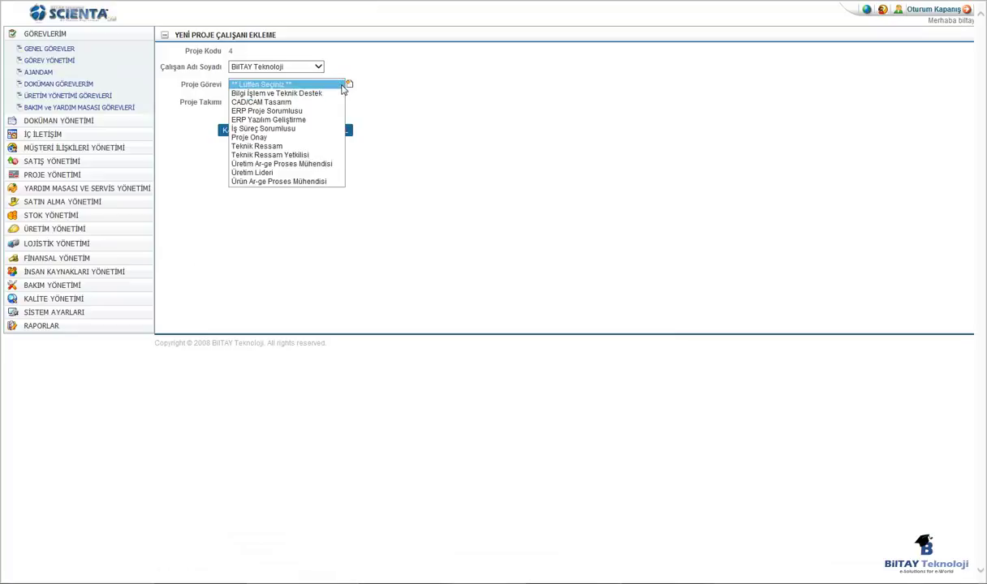
left_click(286, 110)
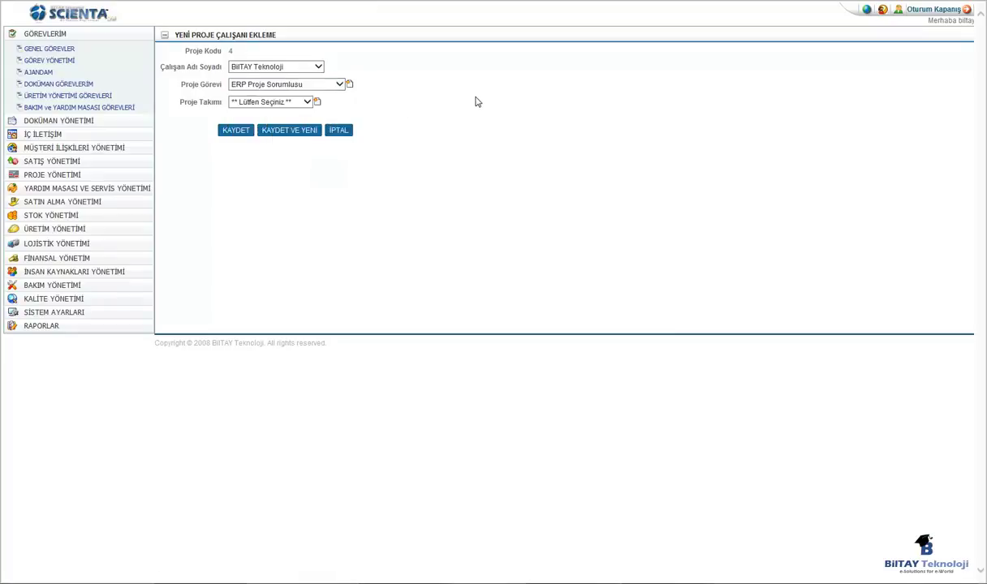
left_click(294, 101)
left_click(286, 119)
left_click(282, 130)
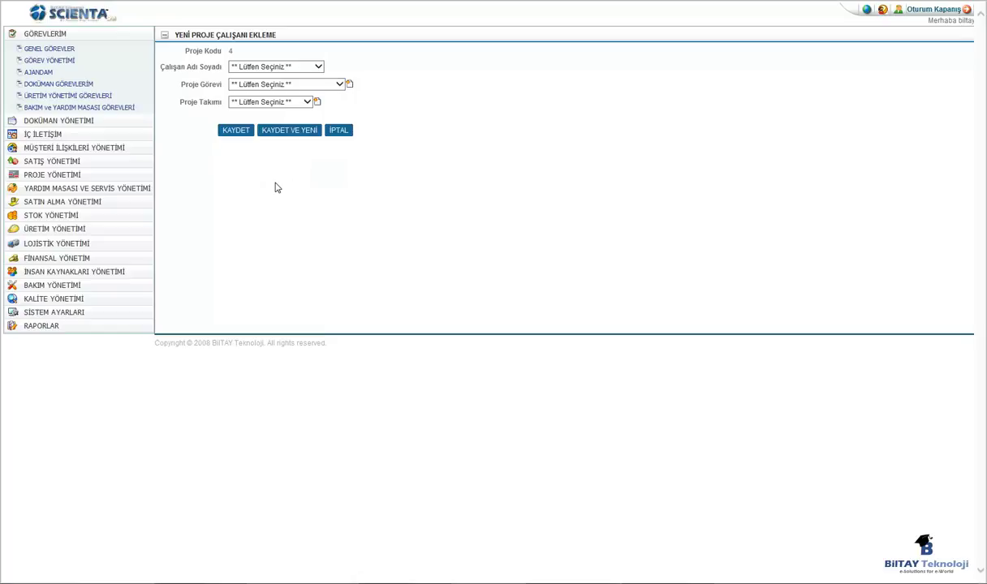
Add the employee listed just below BilTAY Teknoloji as İş Süreç Sorumlusu in ERP Proje Takımı, save, and open the project's human resources list
left_click(299, 66)
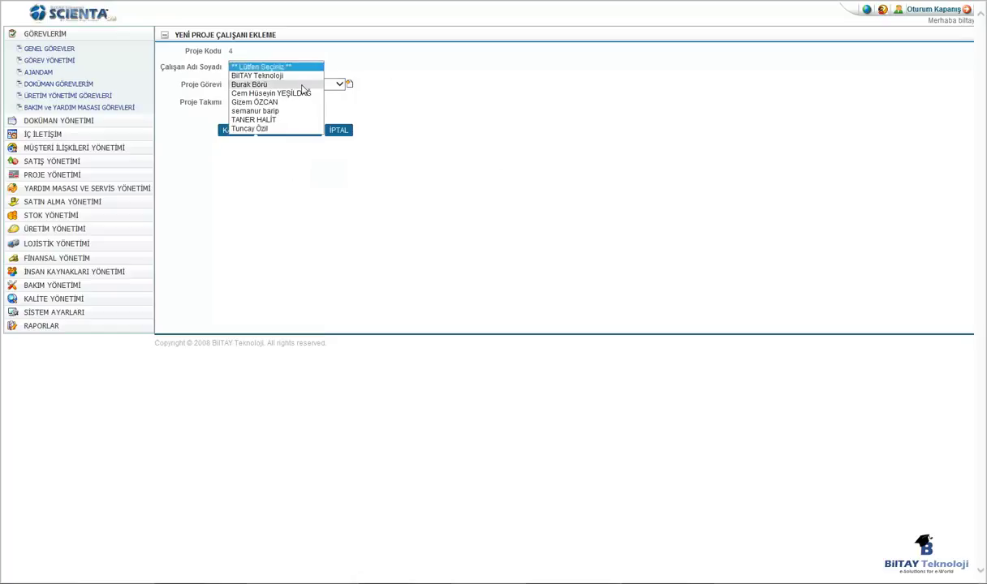
left_click(300, 84)
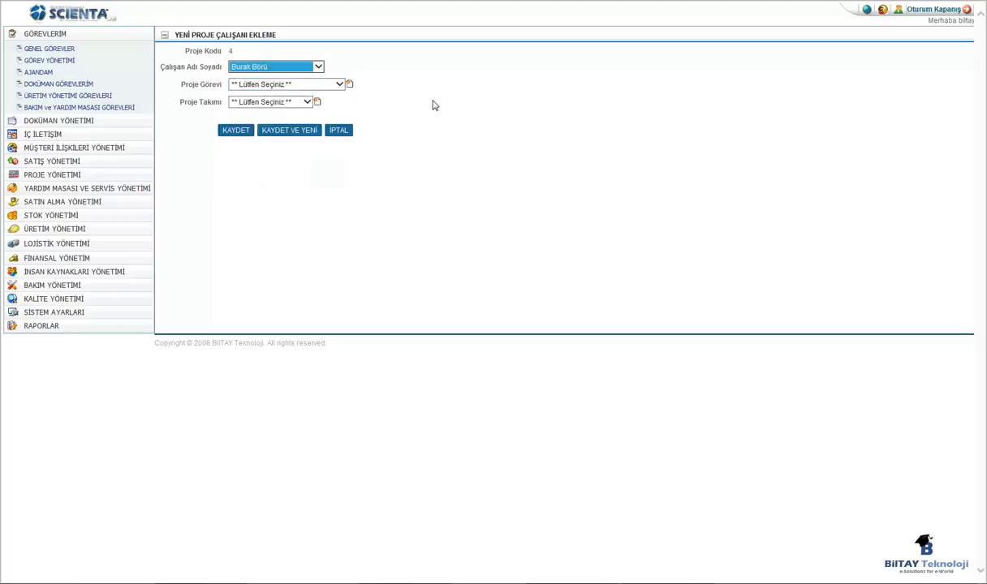
left_click(324, 84)
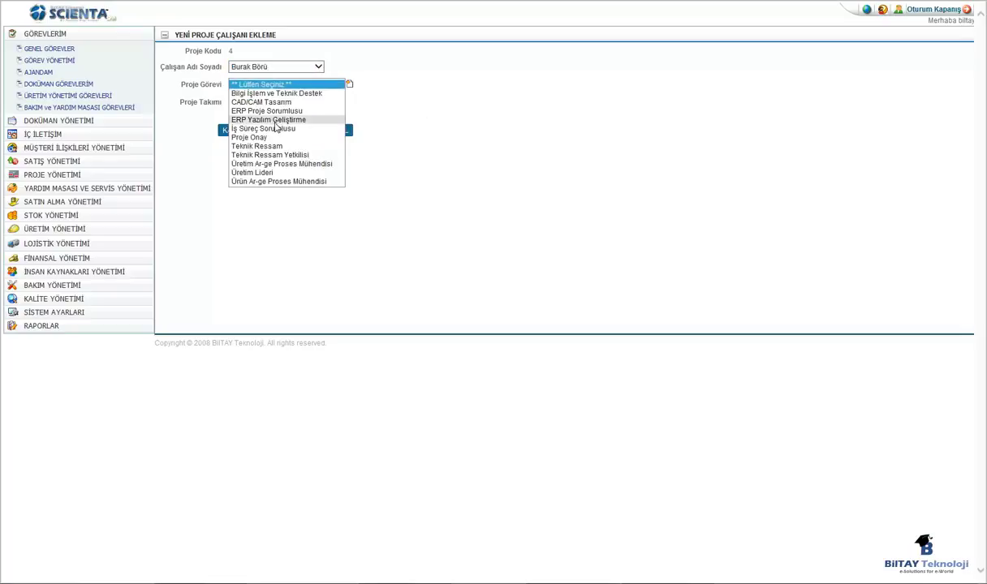
left_click(320, 128)
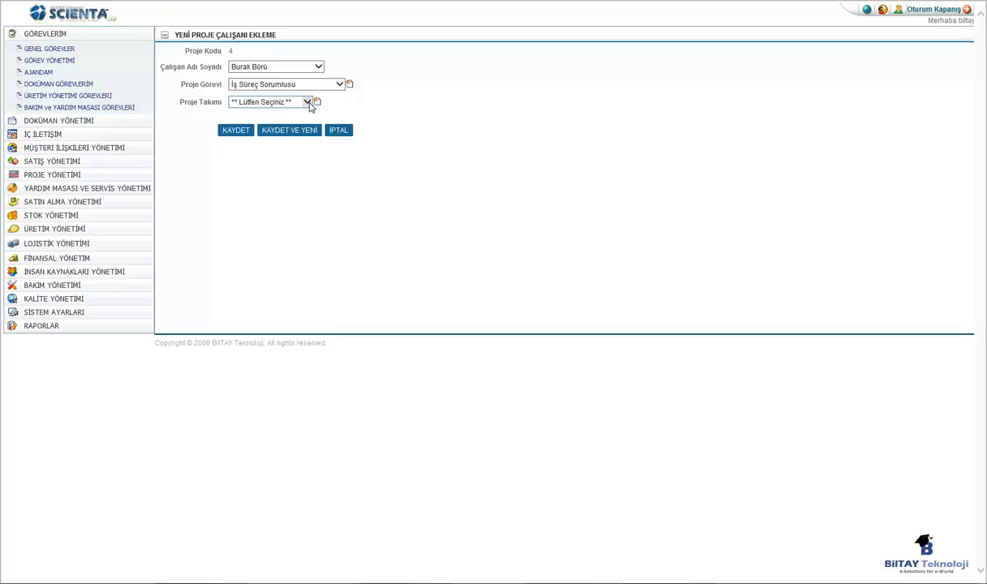
left_click(306, 102)
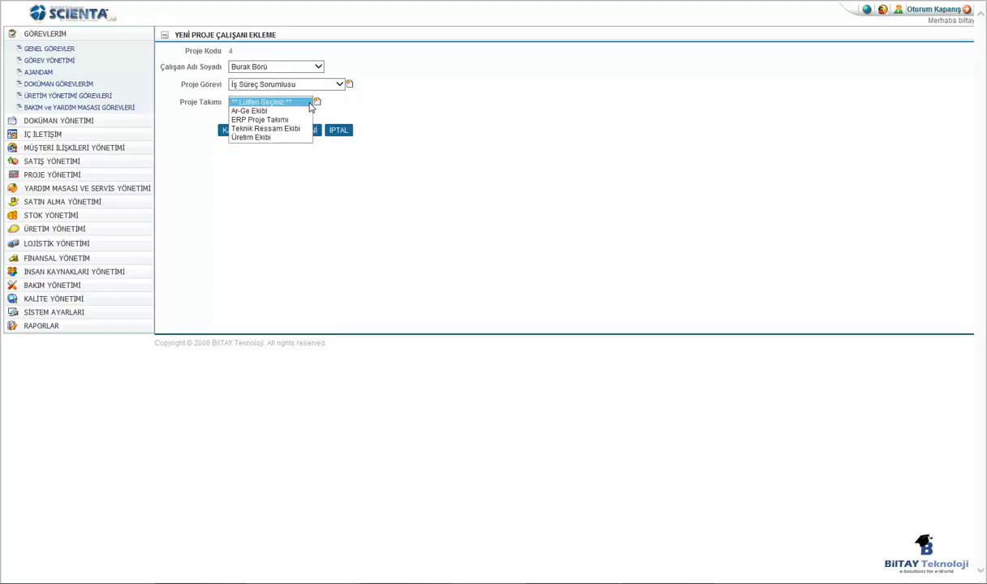
left_click(286, 121)
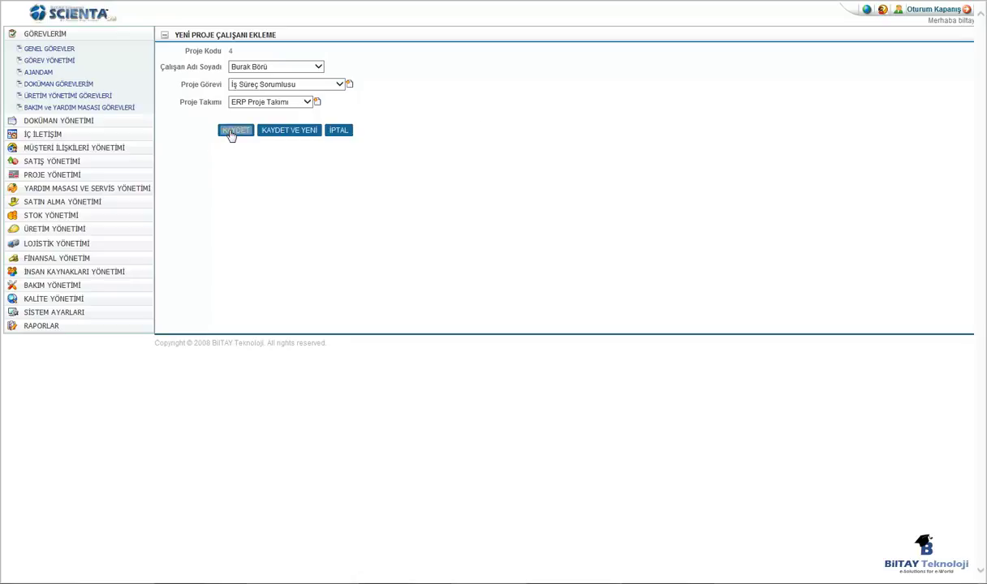
left_click(231, 133)
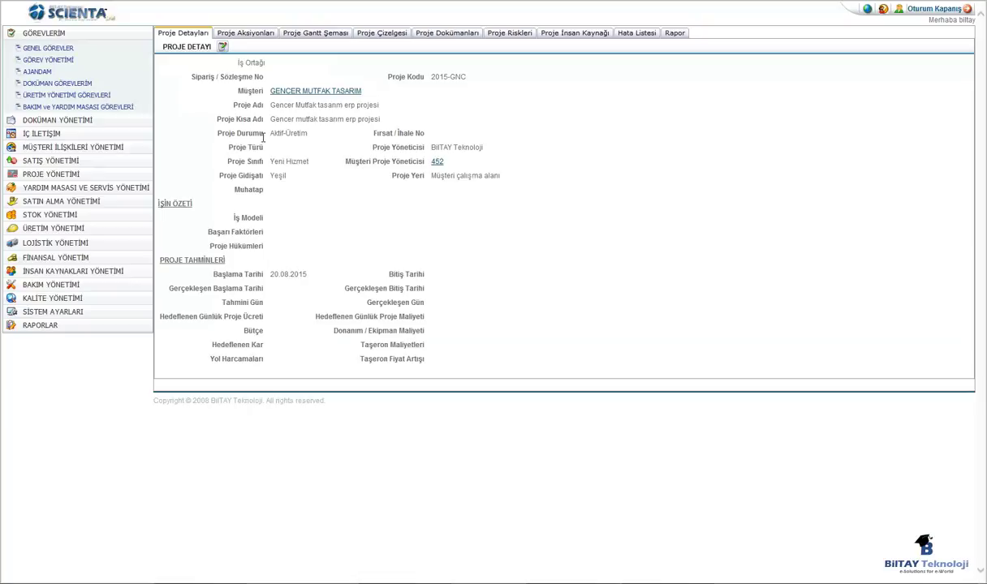
left_click(564, 35)
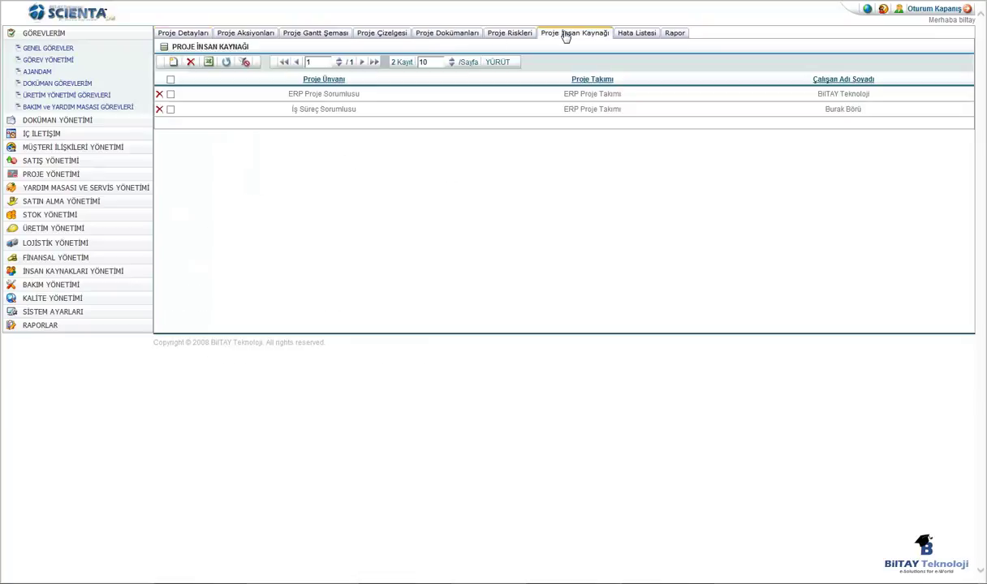